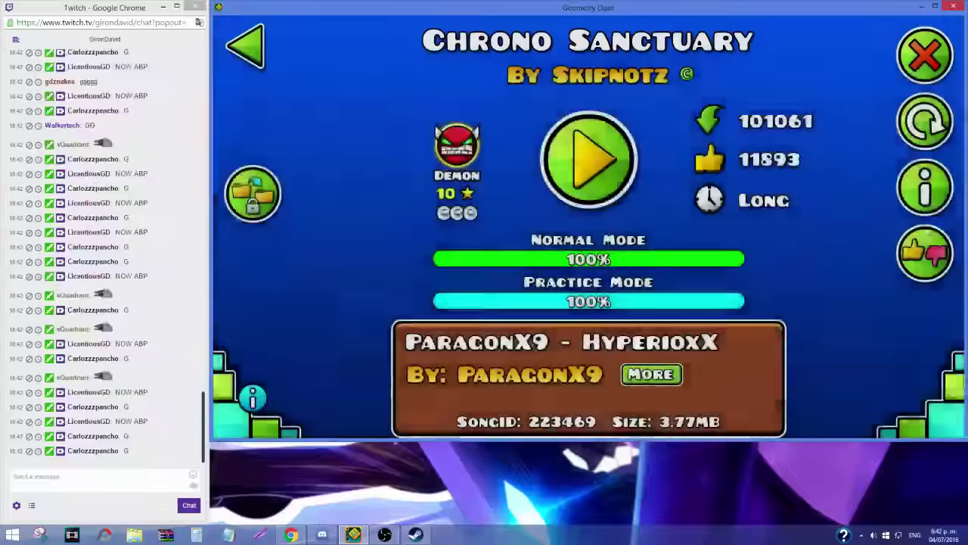
- Leave the Level Complete screen and review Chrono Sanctuary's online stats: 325 attempts, 2085 jumps
{"action": "left_click", "coordinate": [924, 190]}
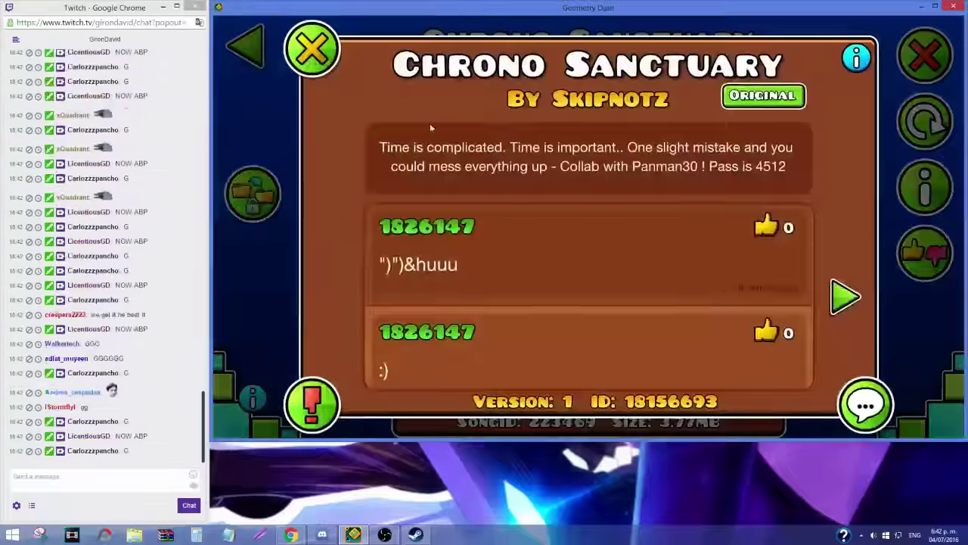
{"action": "key", "text": "Escape"}
{"action": "left_click", "coordinate": [252, 397]}
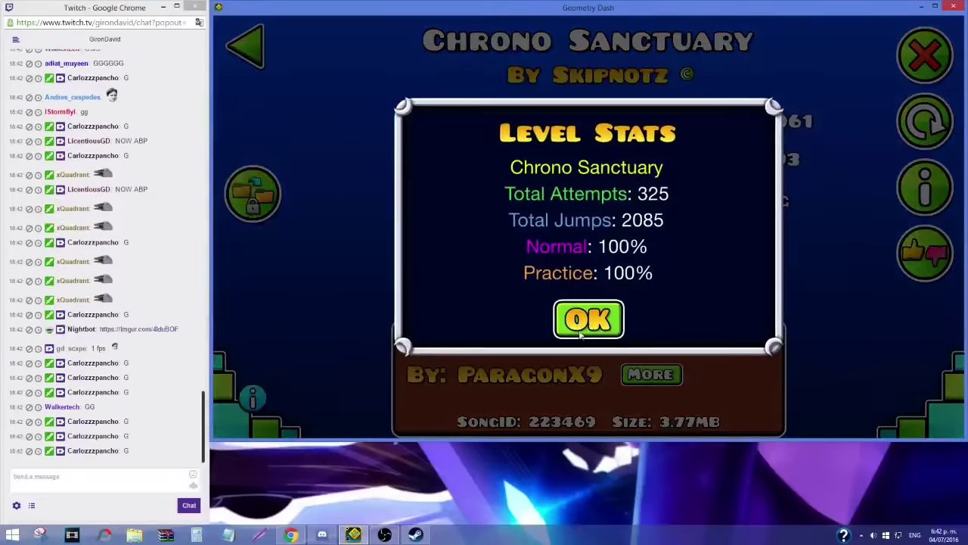
{"action": "left_click", "coordinate": [590, 319]}
- Back out of the online level page to the player's My Levels list
{"action": "key", "text": "Escape"}
{"action": "key", "text": "Escape"}
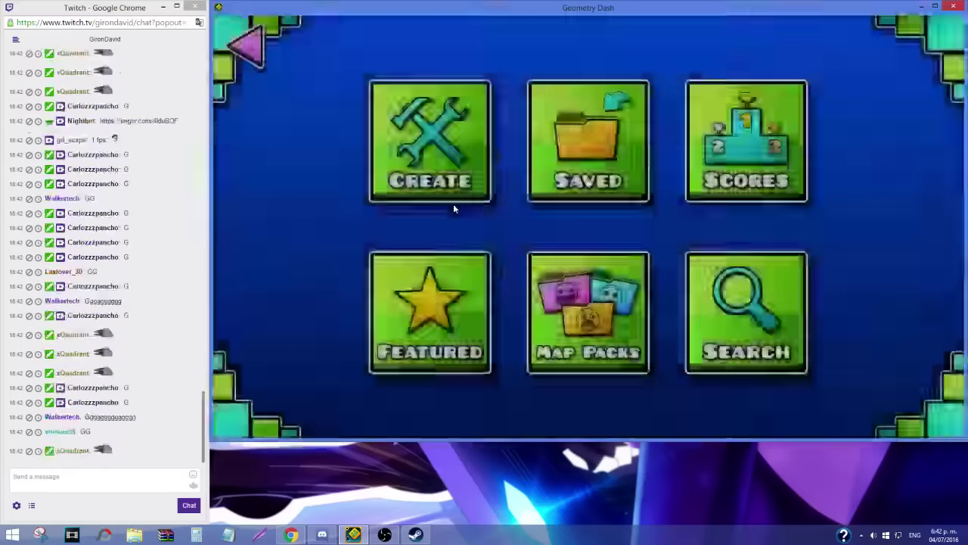
{"action": "key", "text": "Escape"}
{"action": "left_click", "coordinate": [733, 216]}
{"action": "left_click", "coordinate": [435, 136]}
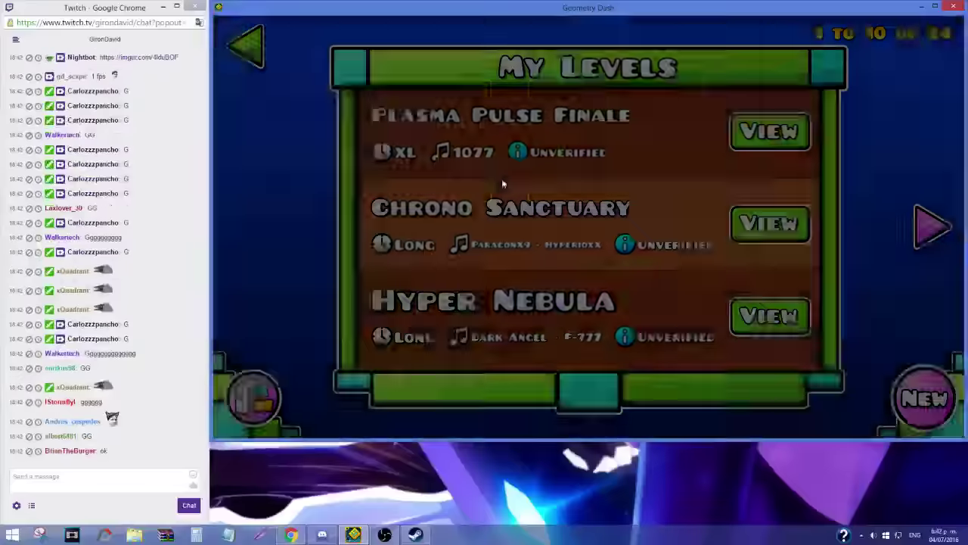
- Show the local Chrono Sanctuary stats: 171 attempts, 1438 jumps, 28280 objects
{"action": "left_click", "coordinate": [770, 223]}
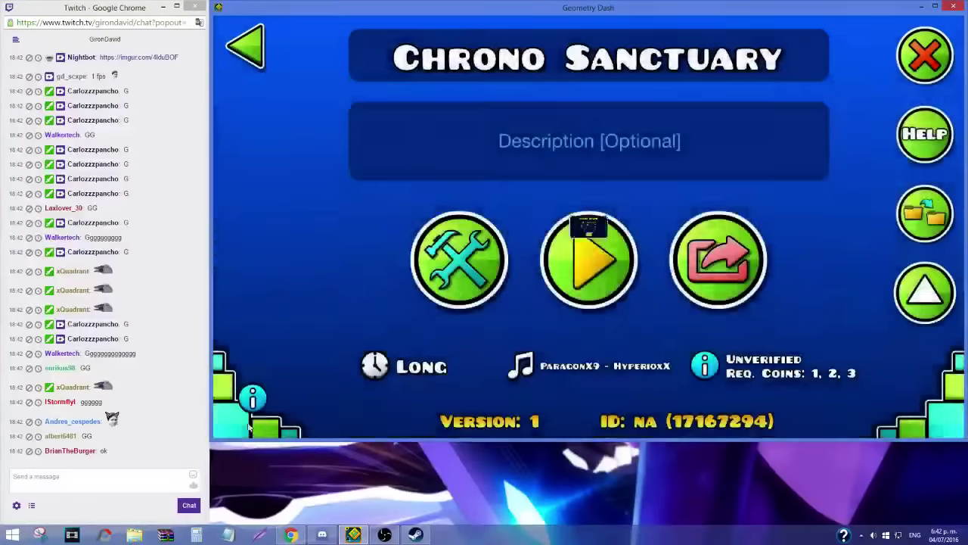
{"action": "left_click", "coordinate": [252, 398]}
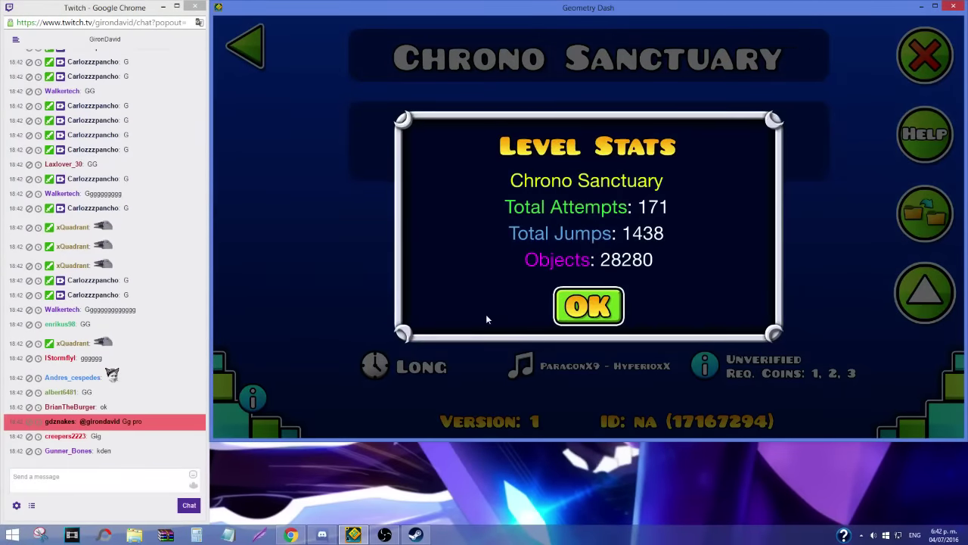
{"action": "left_click", "coordinate": [385, 534]}
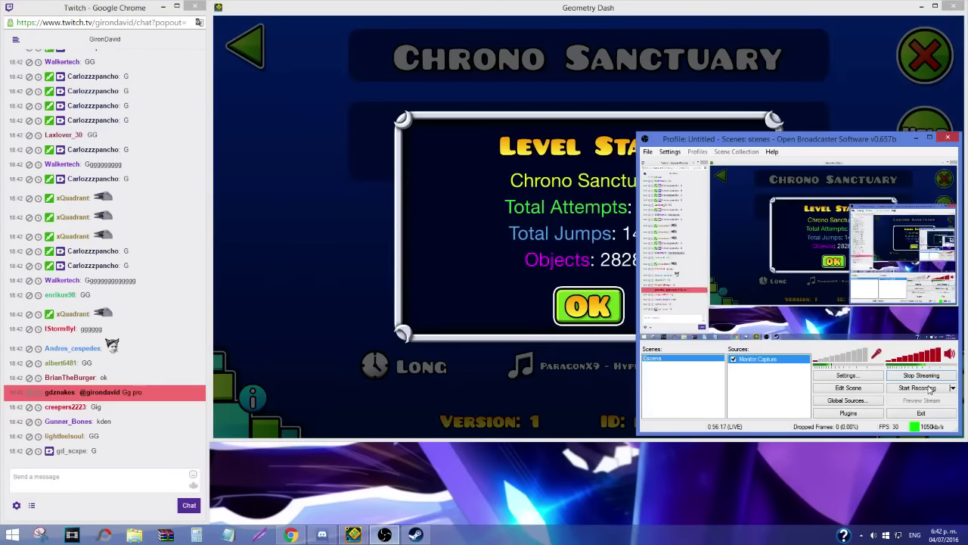